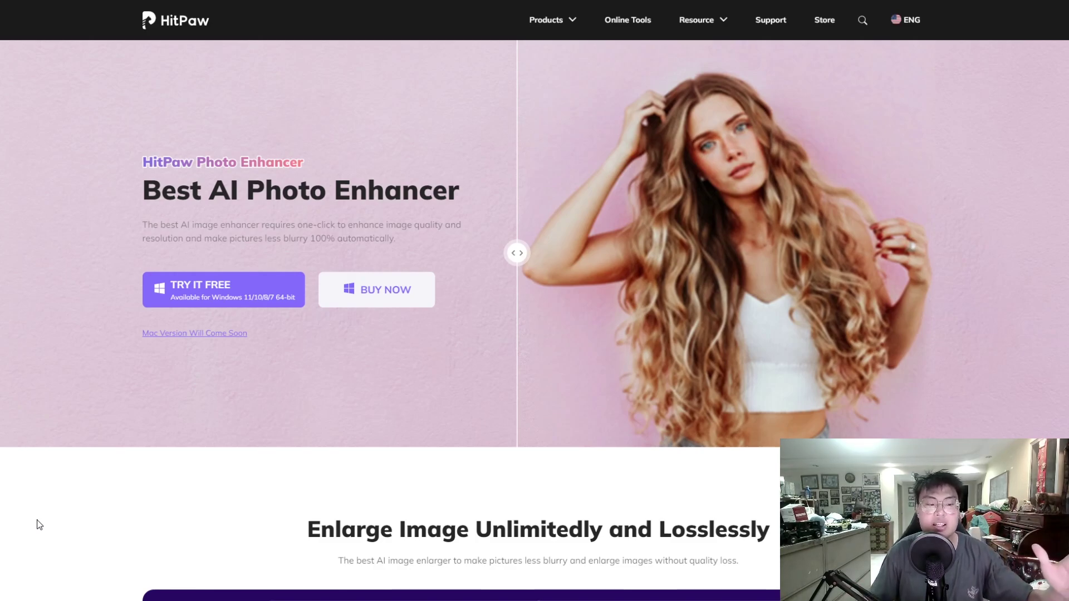
Step: Autoscroll further down the HitPaw Photo Enhancer product page
middle_click(38, 525)
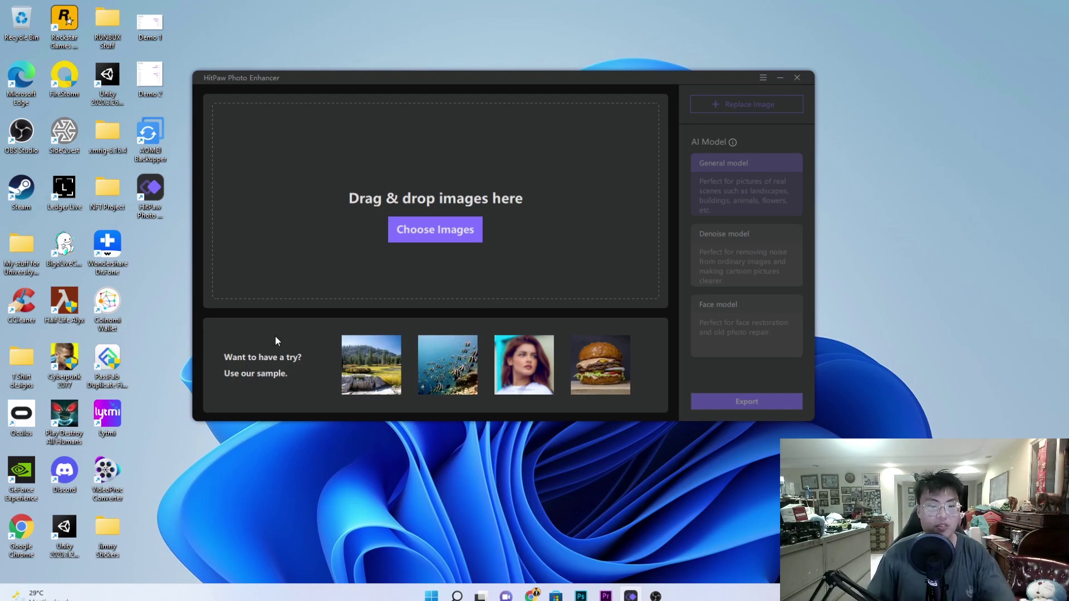
Step: Load the blurry forest landscape sample and pan toward the mountaintop and sky
left_click(379, 373)
mouse_move(474, 248)
left_mouse_down()
mouse_move(457, 279)
mouse_move(499, 323)
mouse_move(482, 331)
mouse_move(521, 313)
mouse_move(523, 265)
mouse_move(573, 260)
mouse_move(487, 244)
mouse_move(482, 255)
mouse_move(532, 210)
mouse_move(354, 276)
mouse_move(342, 308)
mouse_move(579, 334)
mouse_move(530, 301)
mouse_move(501, 250)
mouse_move(480, 277)
mouse_move(520, 301)
mouse_move(472, 286)
mouse_move(457, 248)
left_mouse_up()
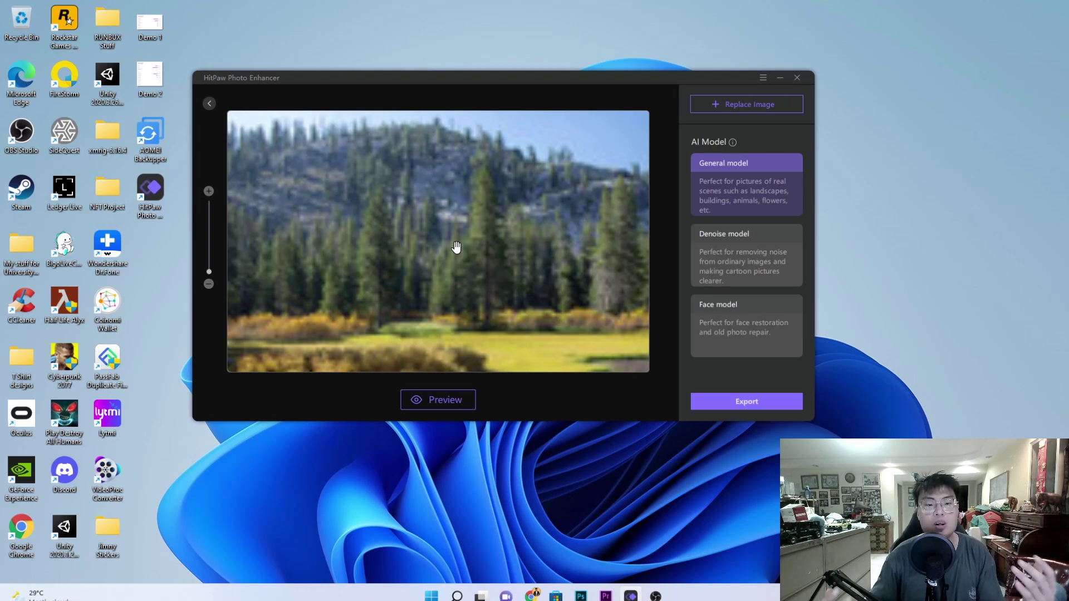
left_click_drag(446, 248, 518, 291)
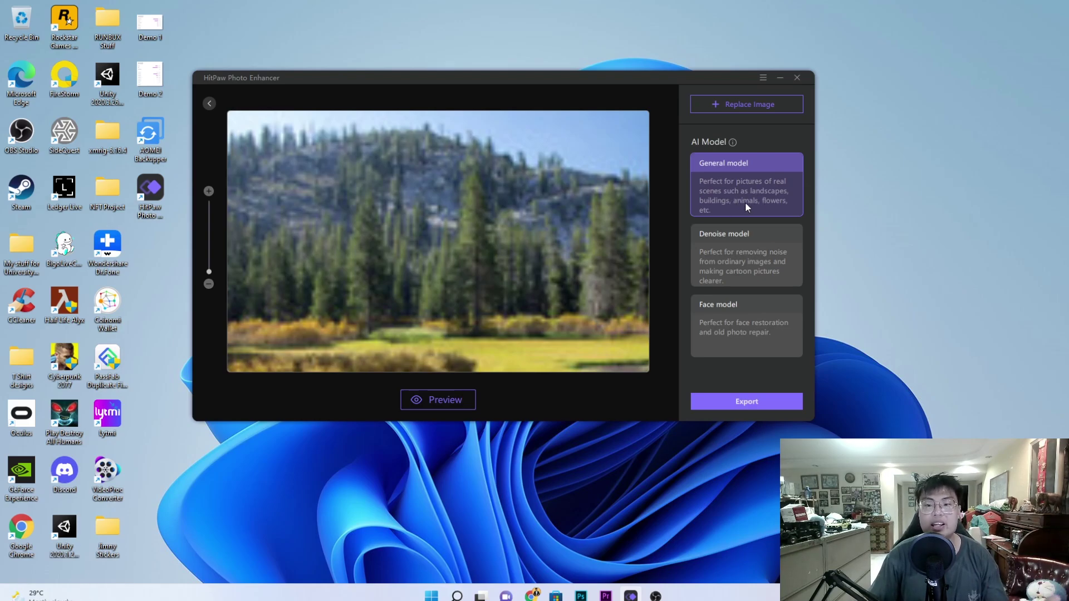
scroll(518, 240, "up", 2)
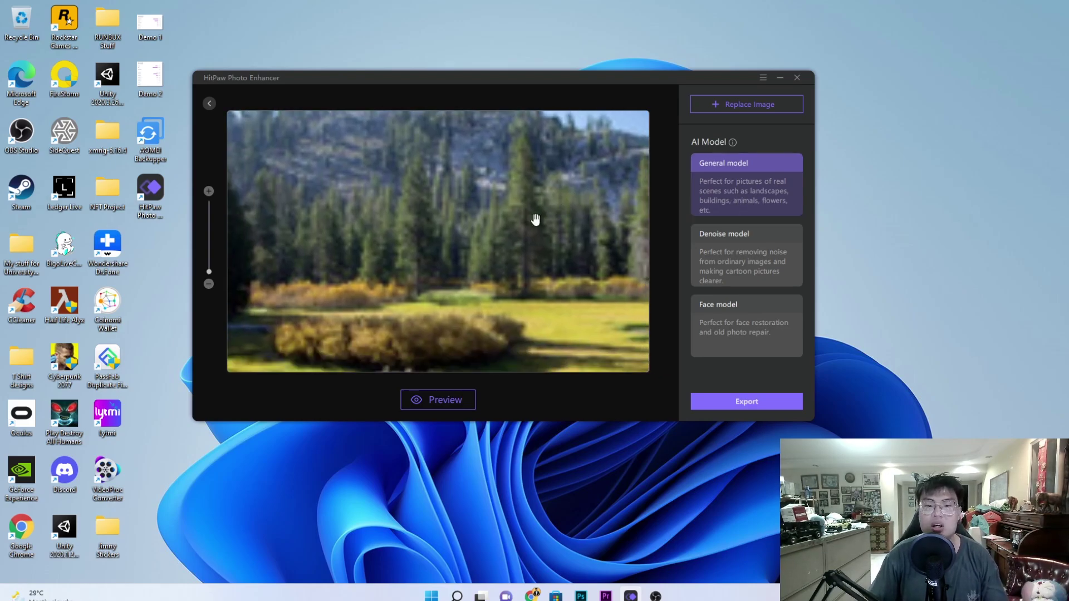
left_click_drag(536, 220, 480, 238)
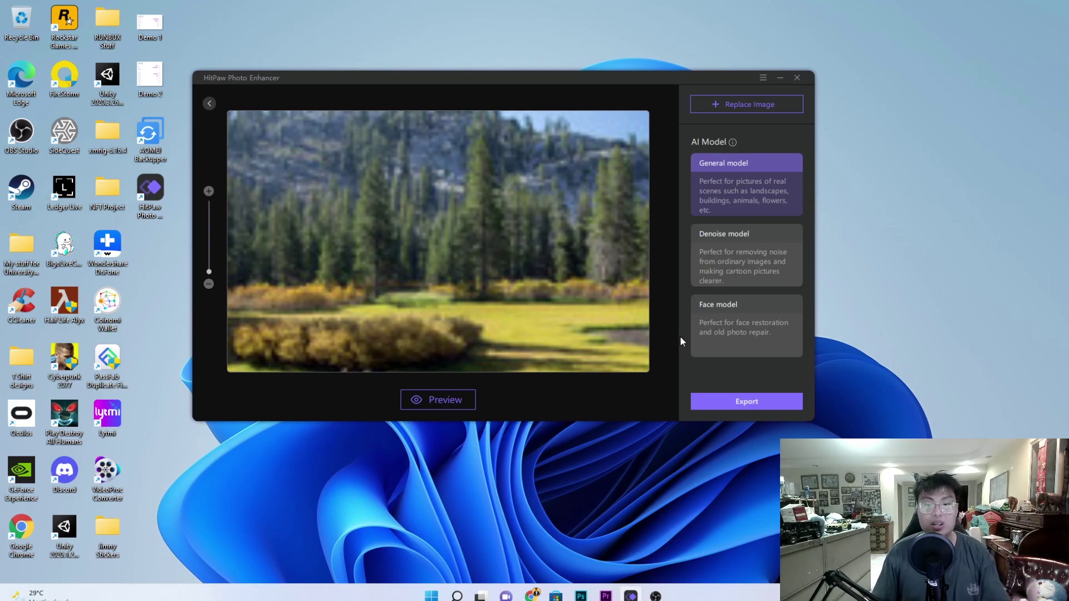
left_click(723, 322)
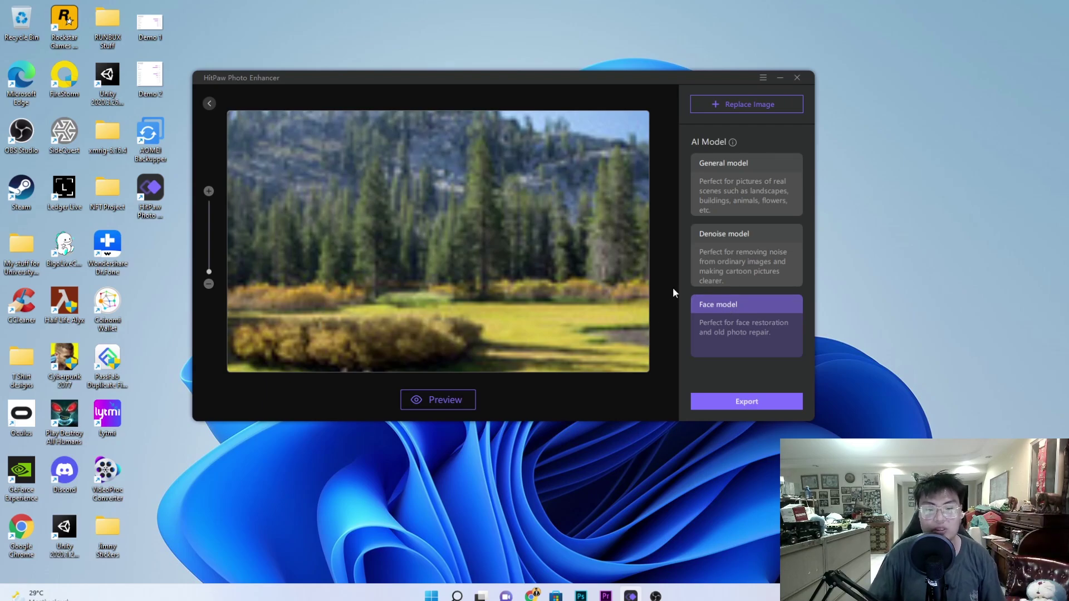
left_click(750, 170)
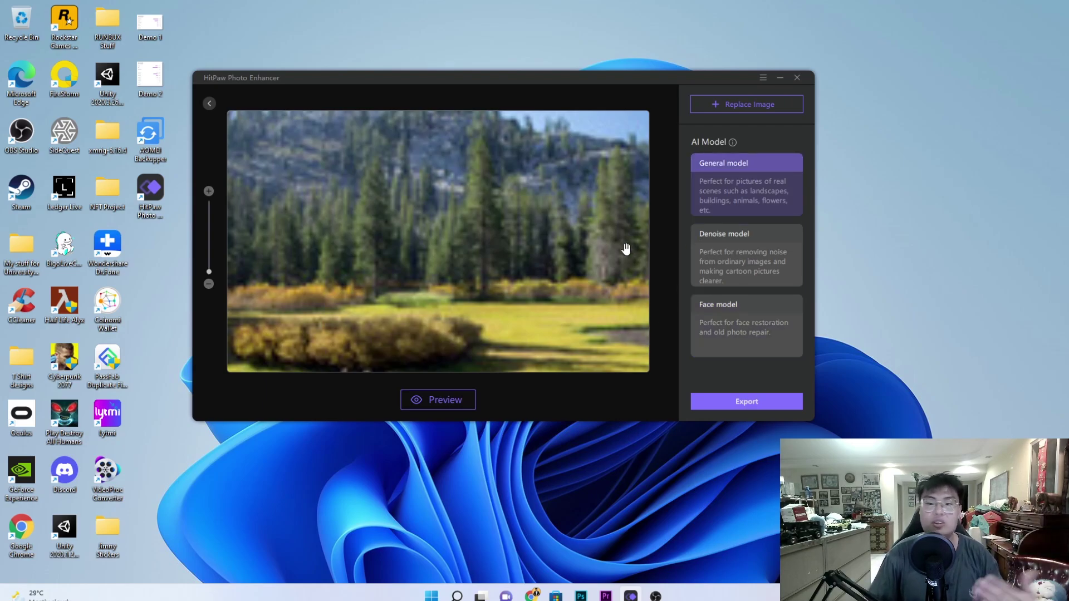
Step: Preview the General-model result (280*187 to 1120*748) and zoom into the forest to compare
left_click(447, 410)
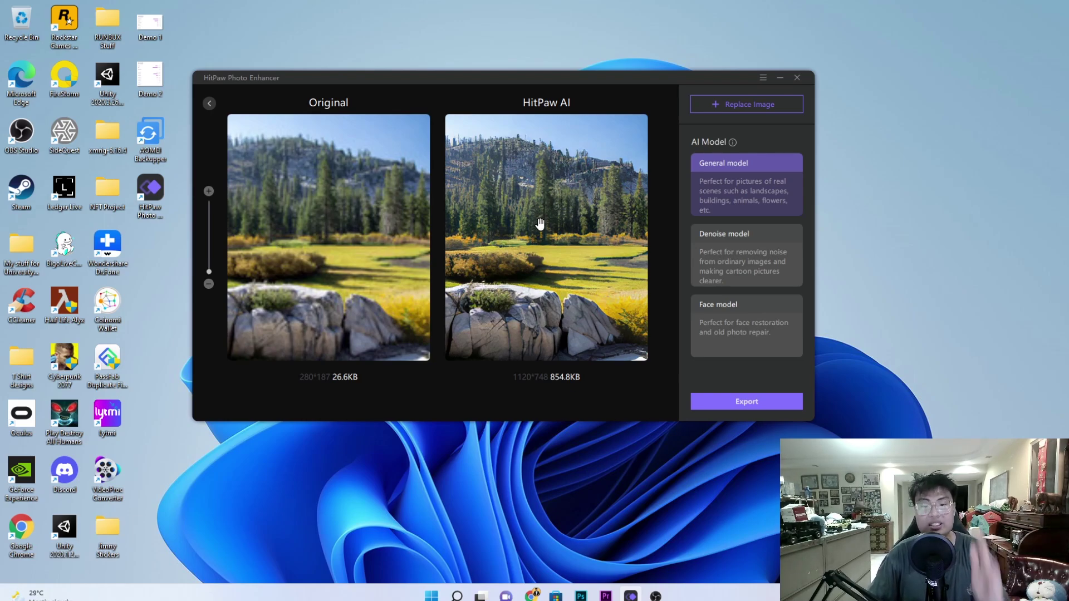
left_click_drag(541, 221, 584, 228)
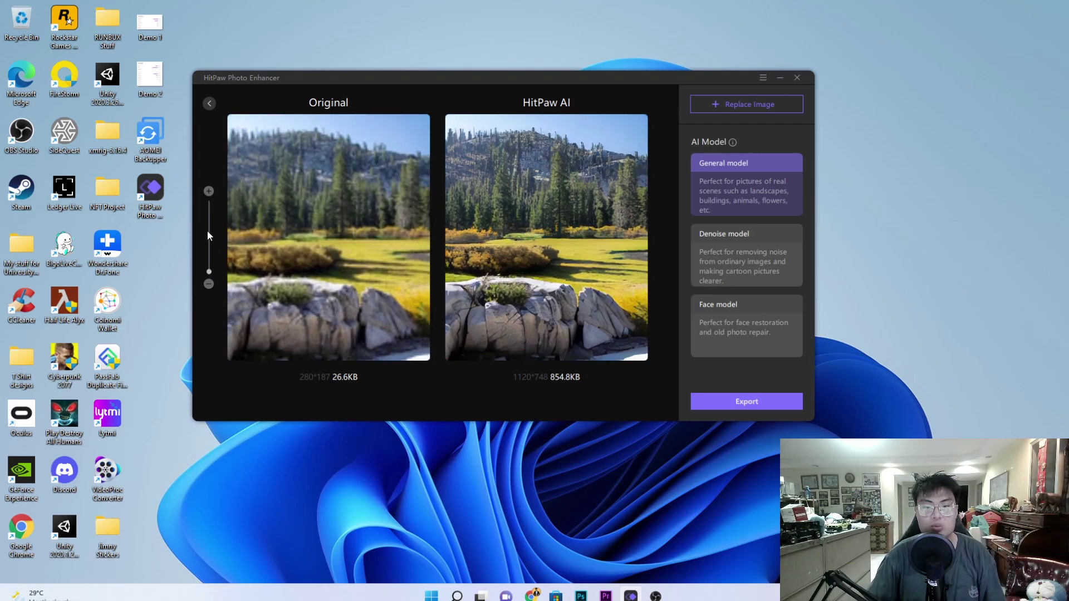
left_click_drag(210, 272, 209, 250)
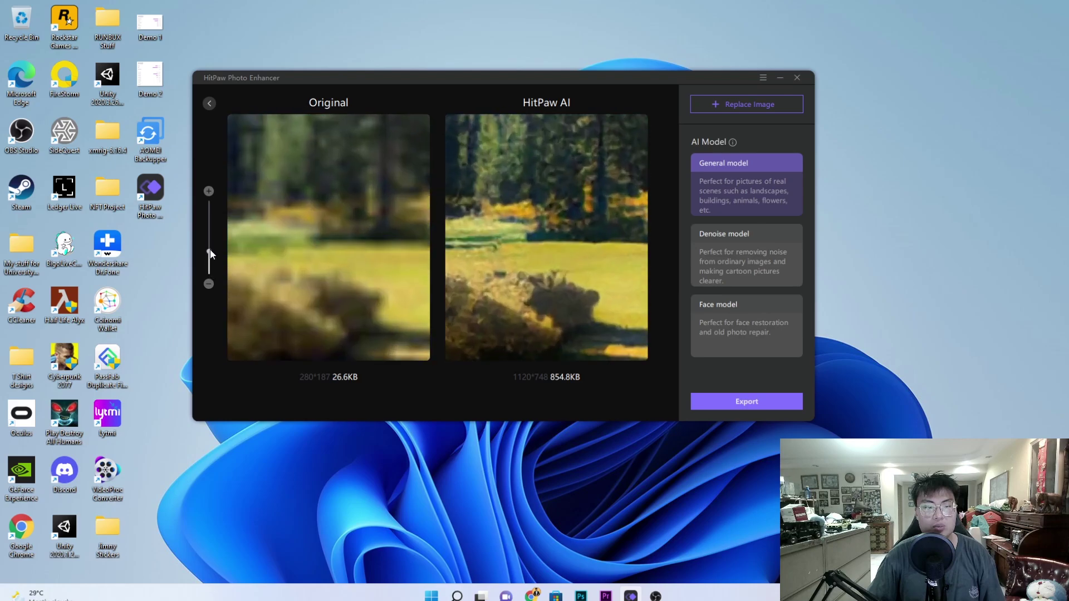
left_click_drag(496, 223, 549, 246)
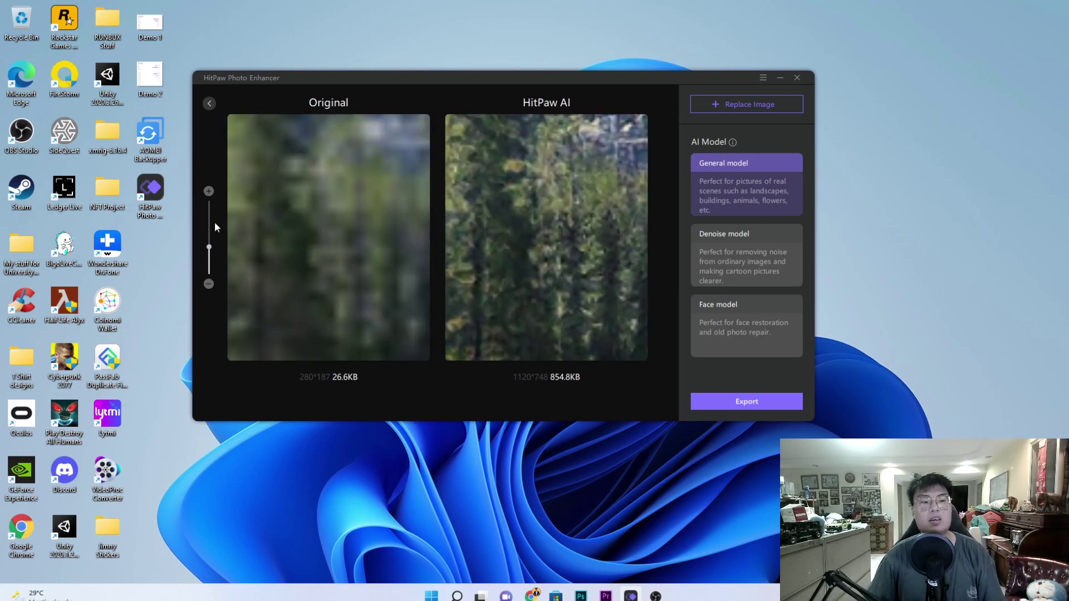
left_click_drag(209, 247, 209, 288)
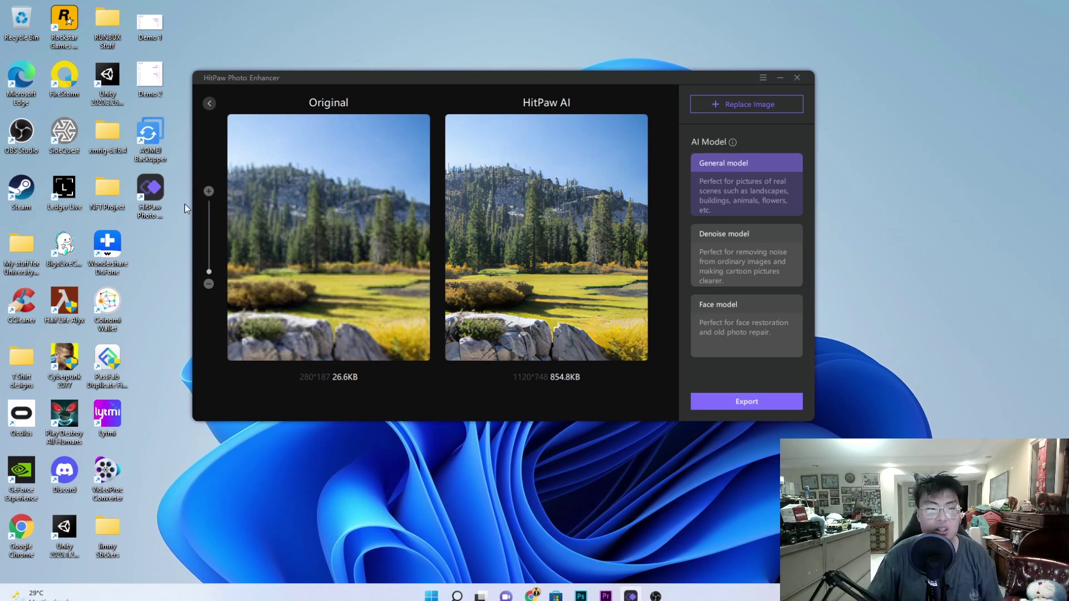
Step: Load the blurry face sample and preview it with the Face model at 800*800
left_click(209, 104)
left_click(530, 363)
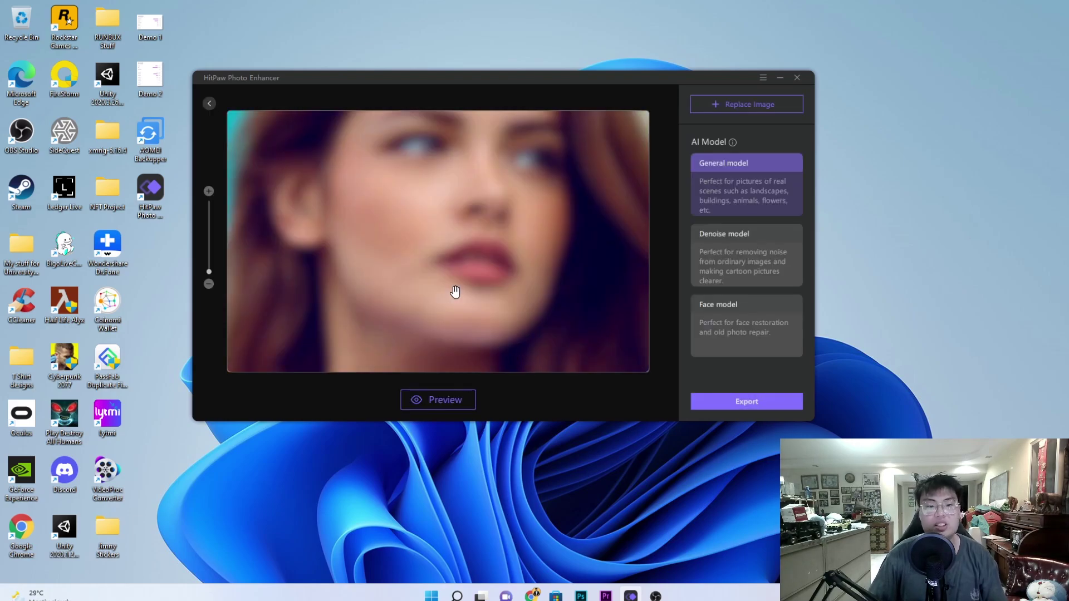
left_click_drag(483, 352, 422, 226)
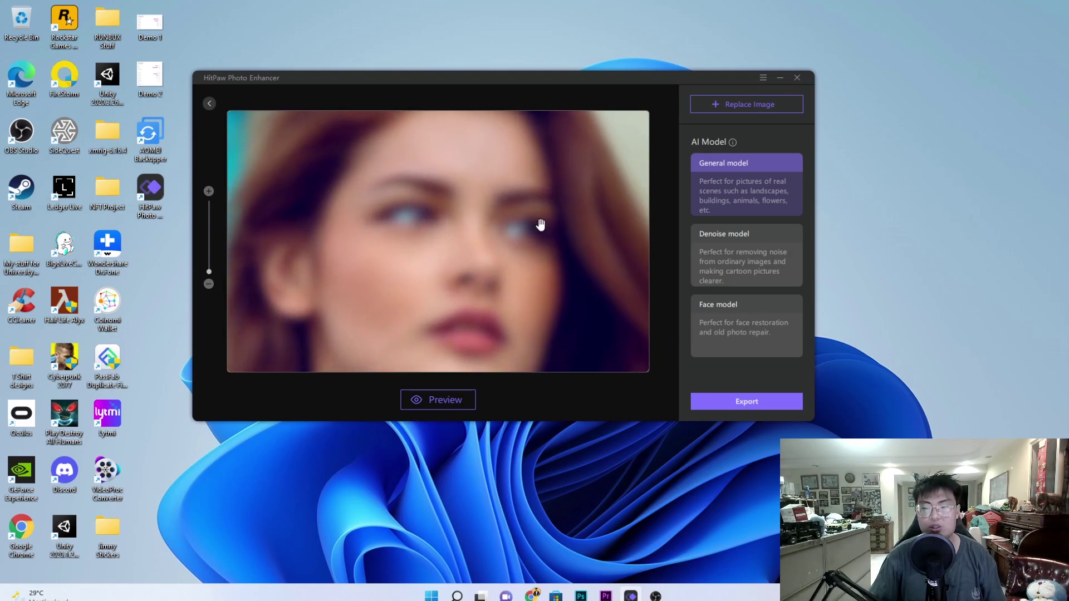
left_click(743, 334)
left_click(459, 399)
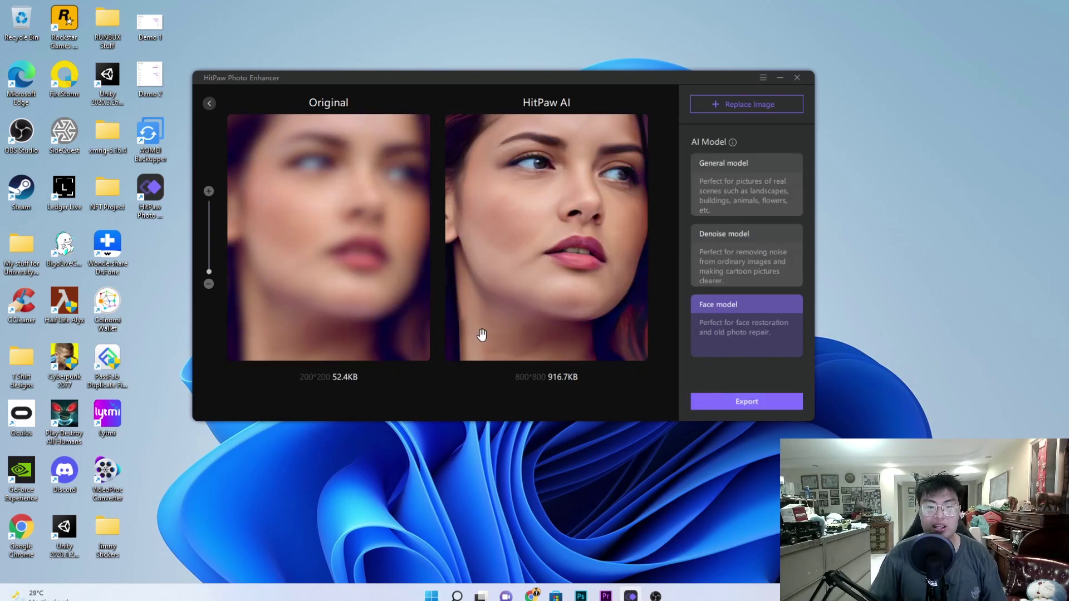
Step: Zoom both face images in on the eye for close comparison, then back out
left_click_drag(396, 212, 249, 224)
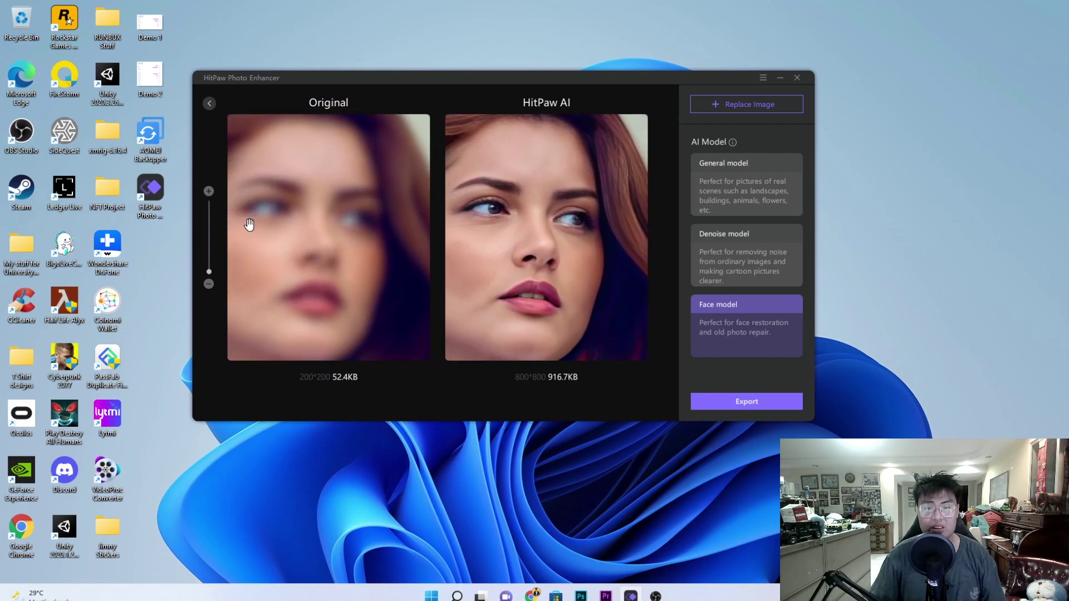
left_click_drag(215, 272, 209, 246)
left_click_drag(635, 262, 525, 276)
left_click_drag(556, 222, 325, 216)
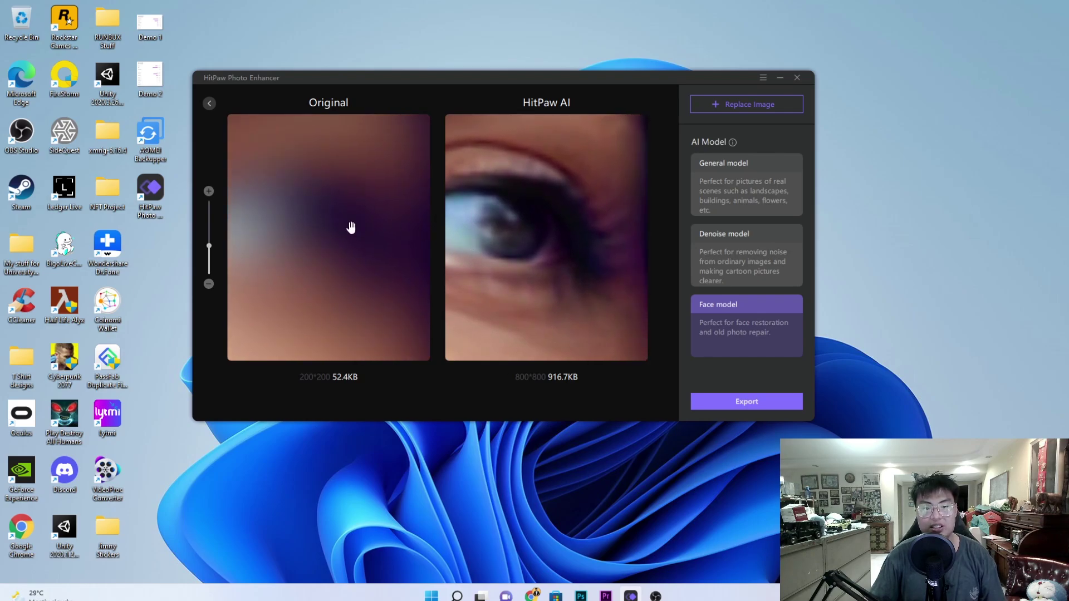
left_click_drag(382, 247, 562, 240)
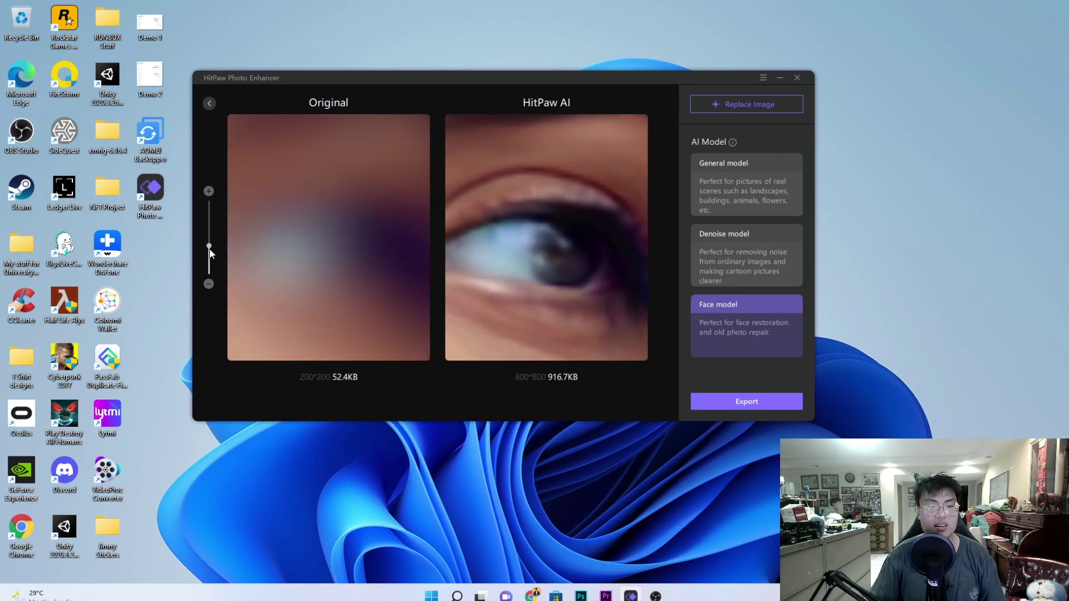
left_click_drag(211, 253, 206, 277)
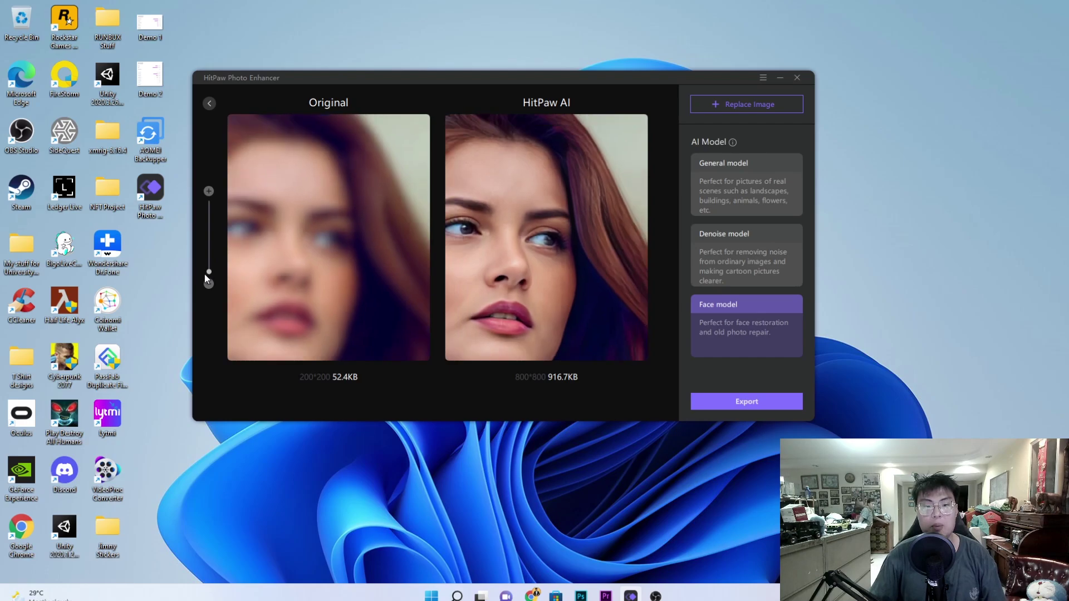
Step: Inspect the skin and background edge, then go back to the sample-photo start screen
left_click_drag(287, 244, 347, 257)
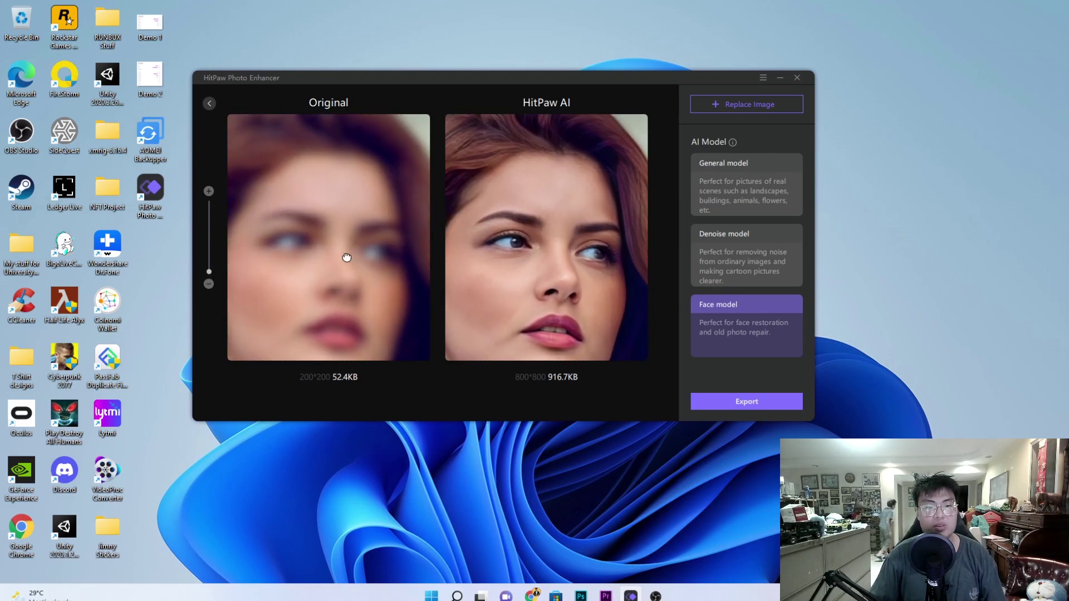
scroll(580, 286, "down", 5)
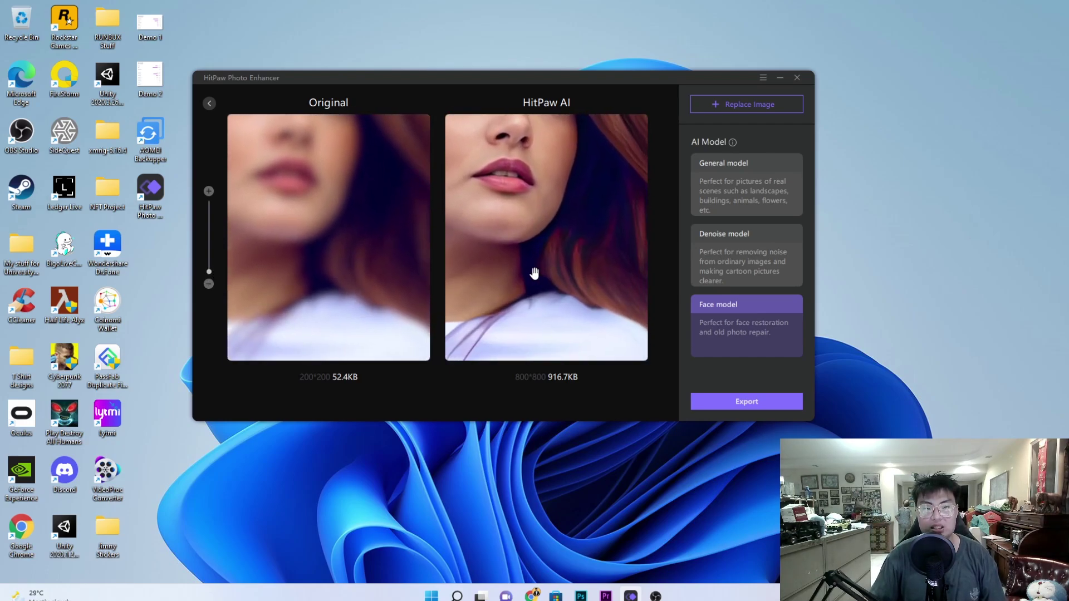
scroll(534, 272, "up", 2)
scroll(549, 253, "right", 4)
scroll(552, 327, "up", 2)
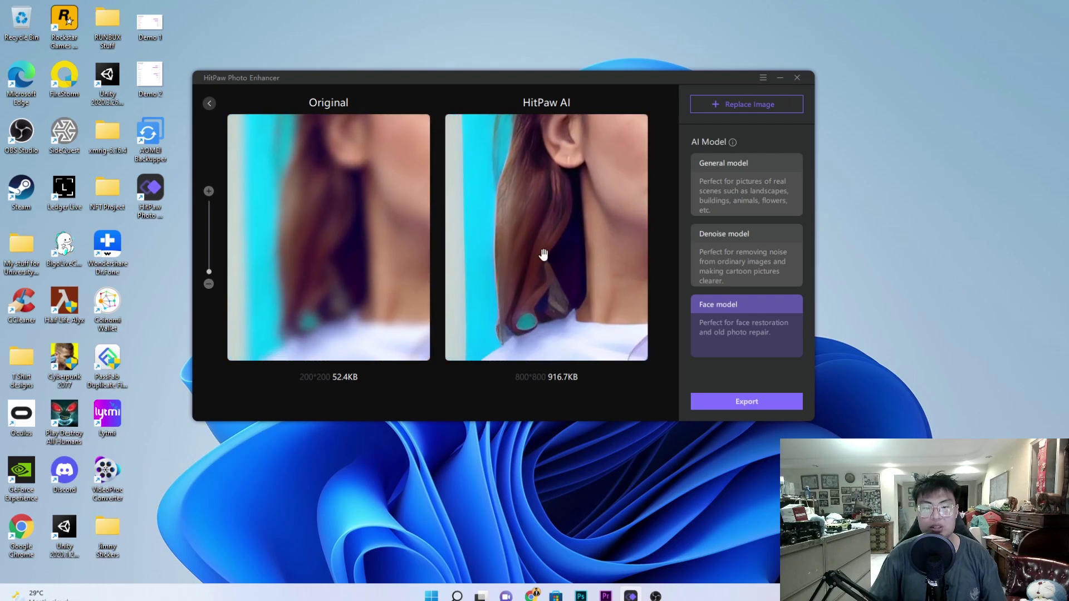
scroll(543, 254, "down", 2)
left_click_drag(210, 272, 211, 256)
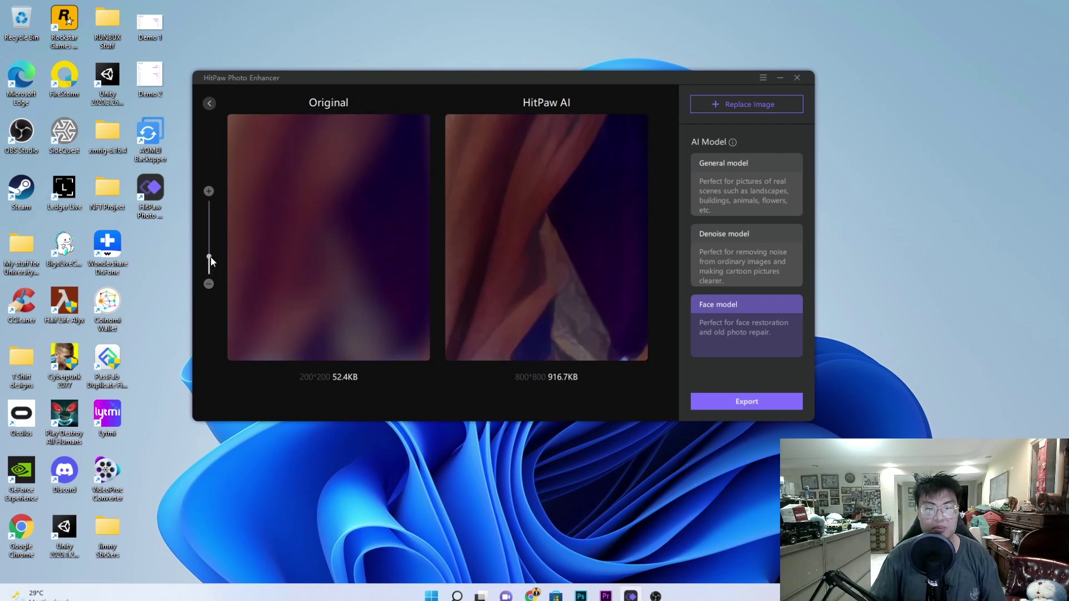
scroll(526, 290, "down", 2)
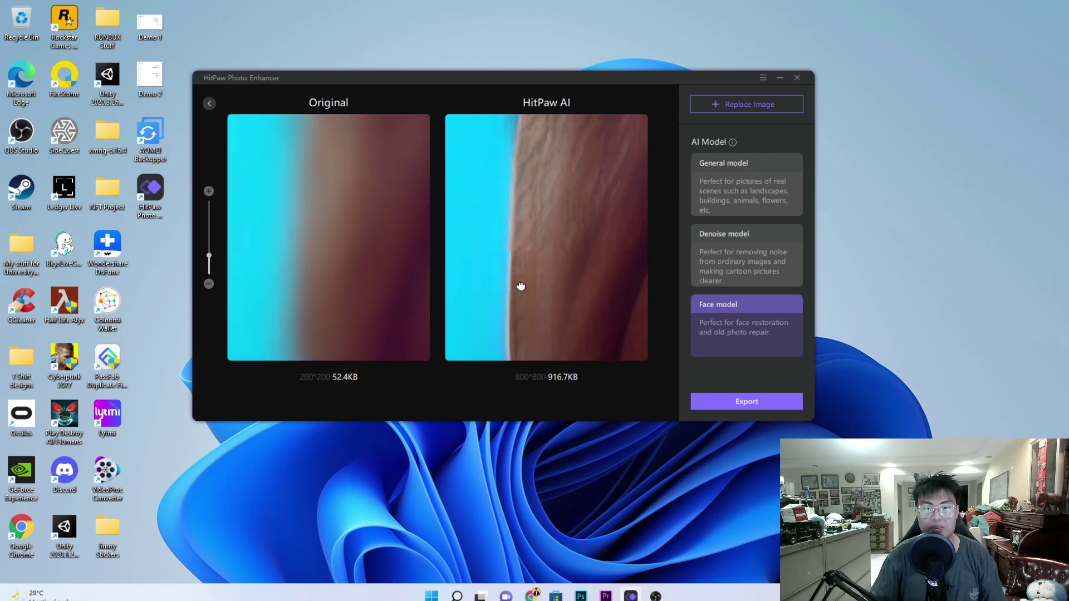
scroll(369, 254, "down", 2)
left_click(208, 284)
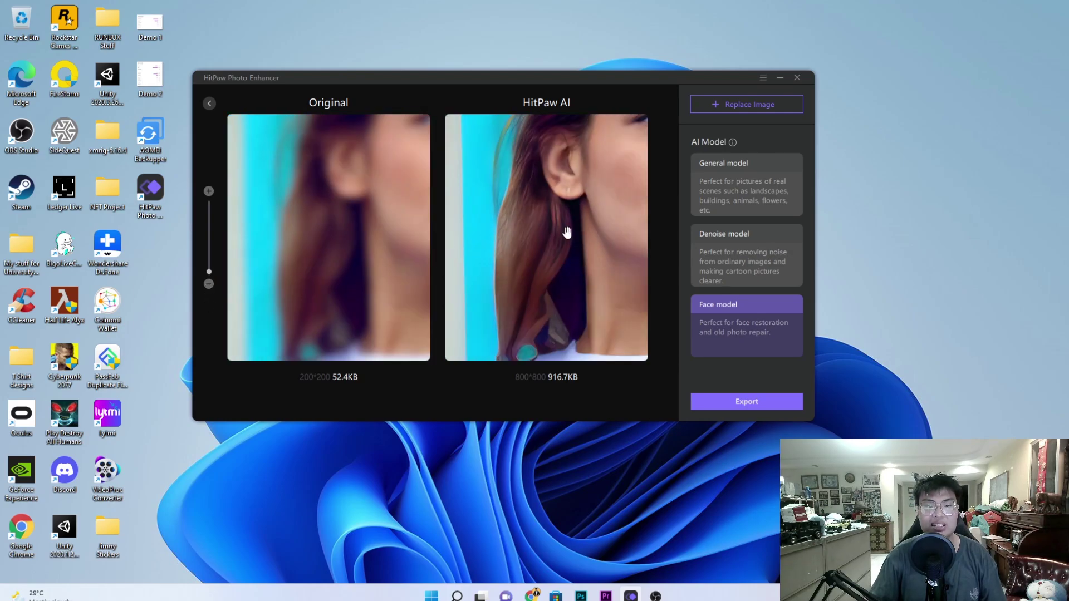
left_click_drag(567, 233, 513, 310)
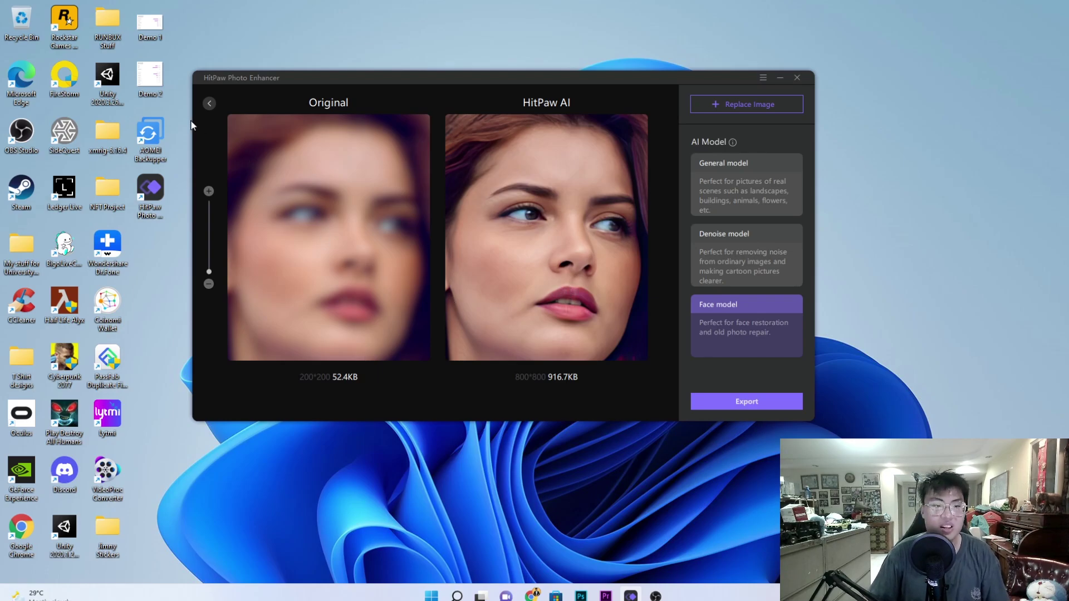
left_click(209, 103)
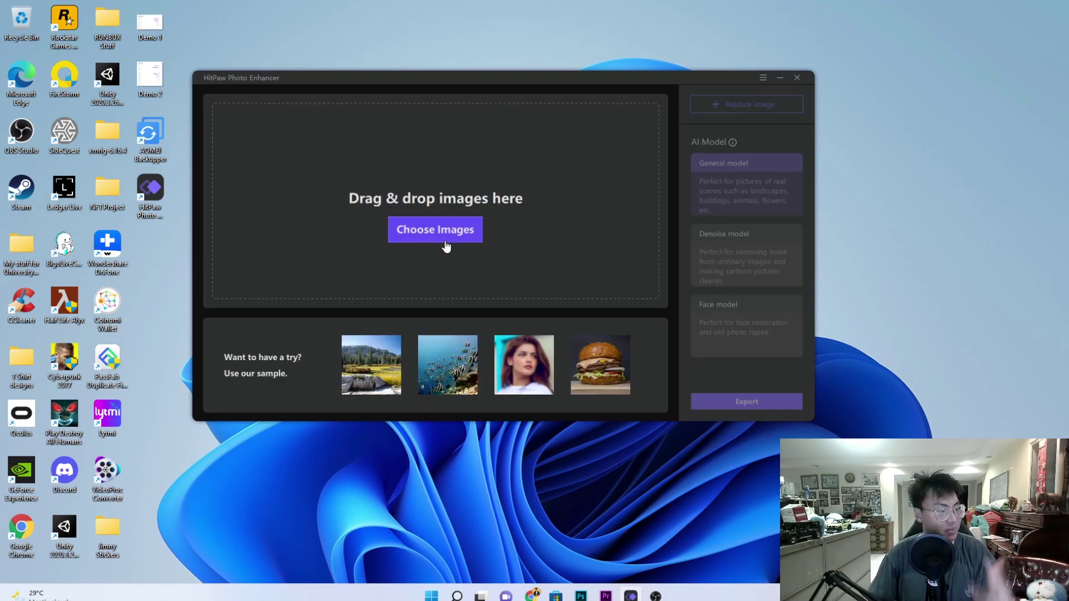